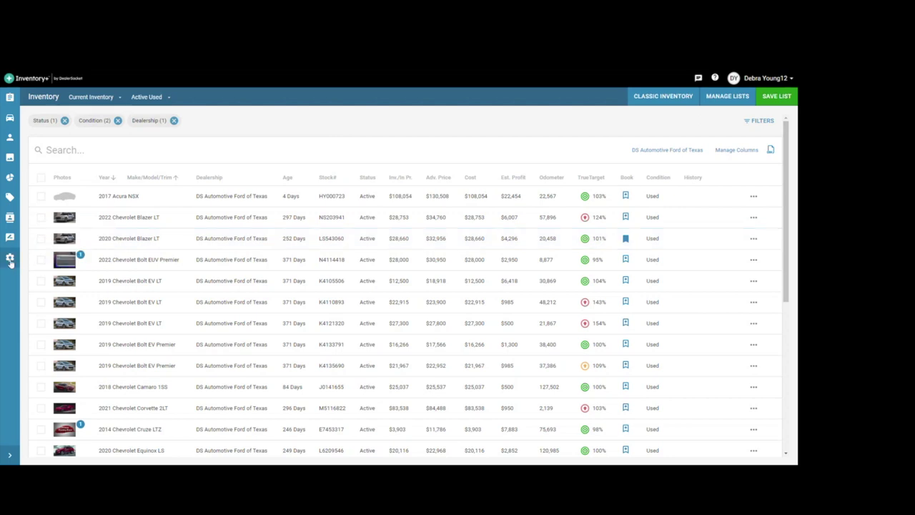
# Submit the Black Friday Sale salesperson entry in the Sales People settings
pyautogui.click(10, 258)
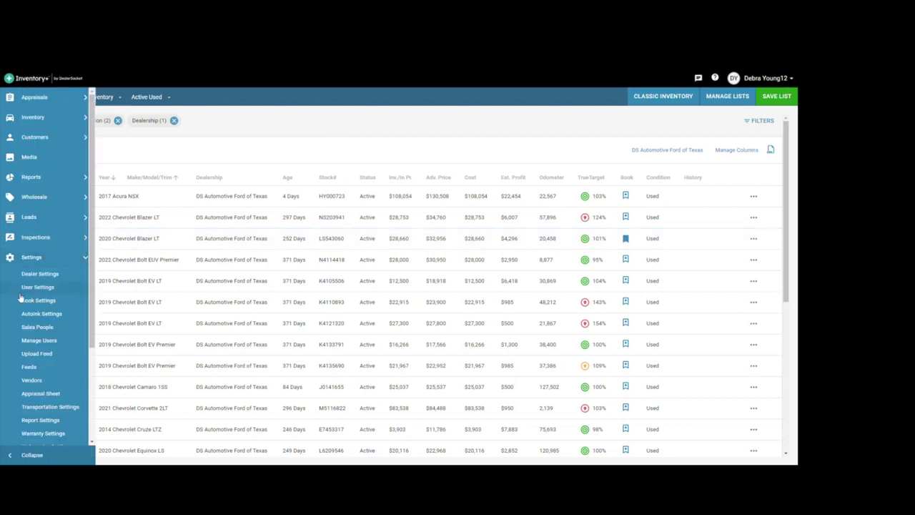
pyautogui.click(29, 328)
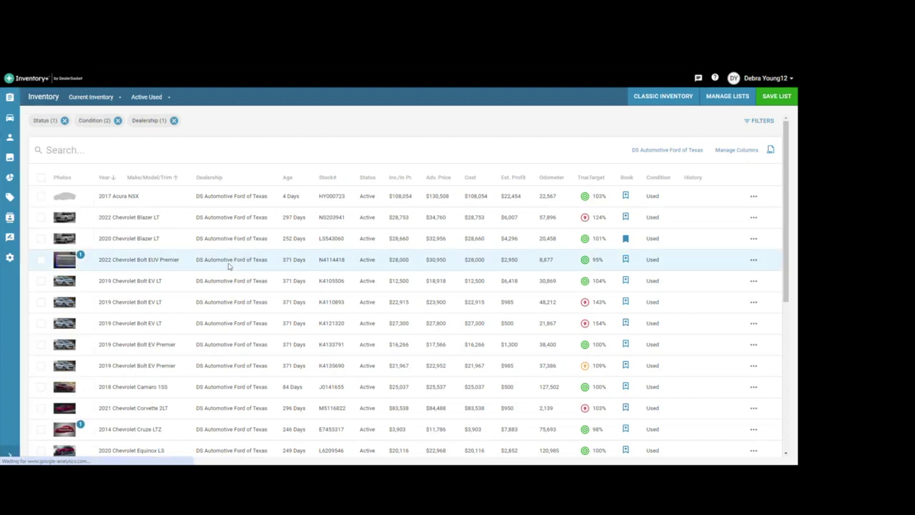
pyautogui.scroll(-5, 639, 254)
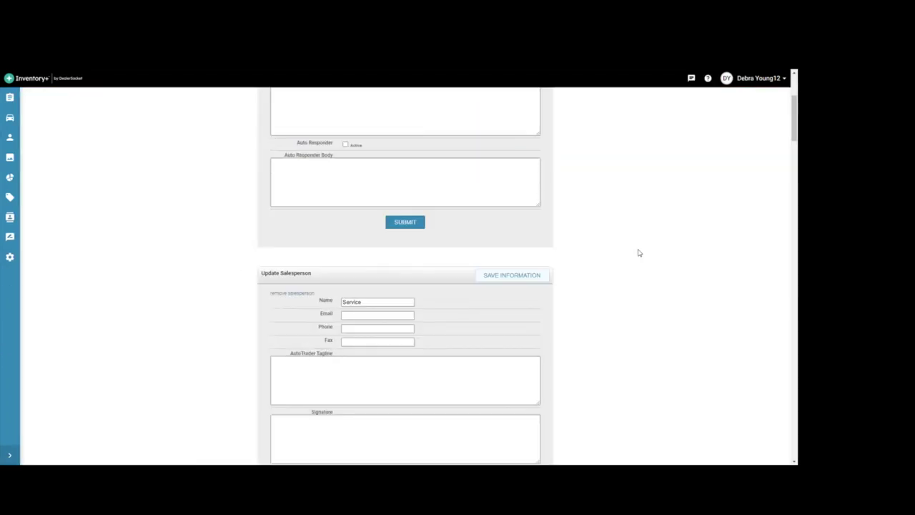
pyautogui.scroll(-13, 639, 257)
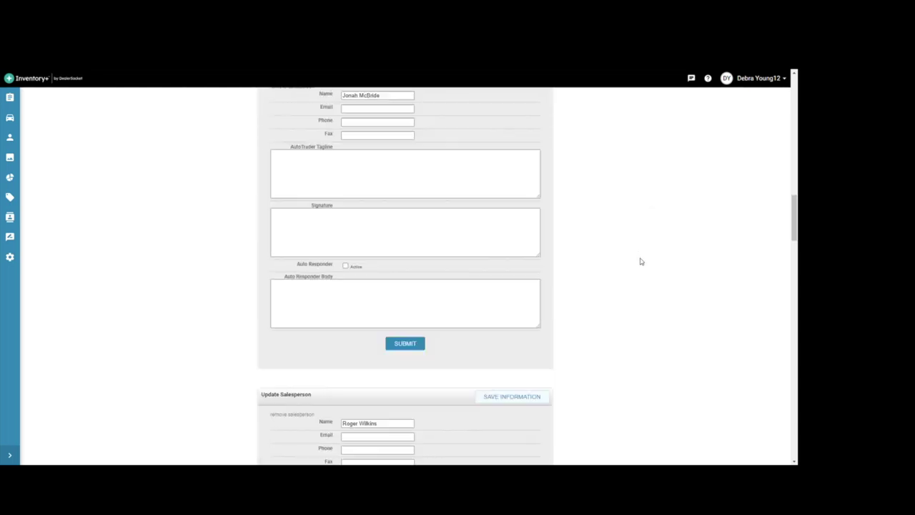
pyautogui.scroll(-12, 640, 263)
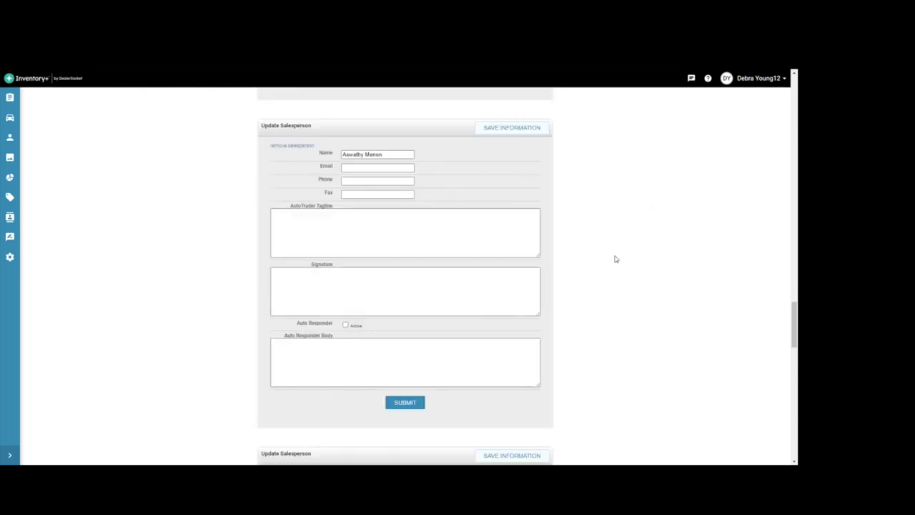
pyautogui.scroll(-10, 615, 260)
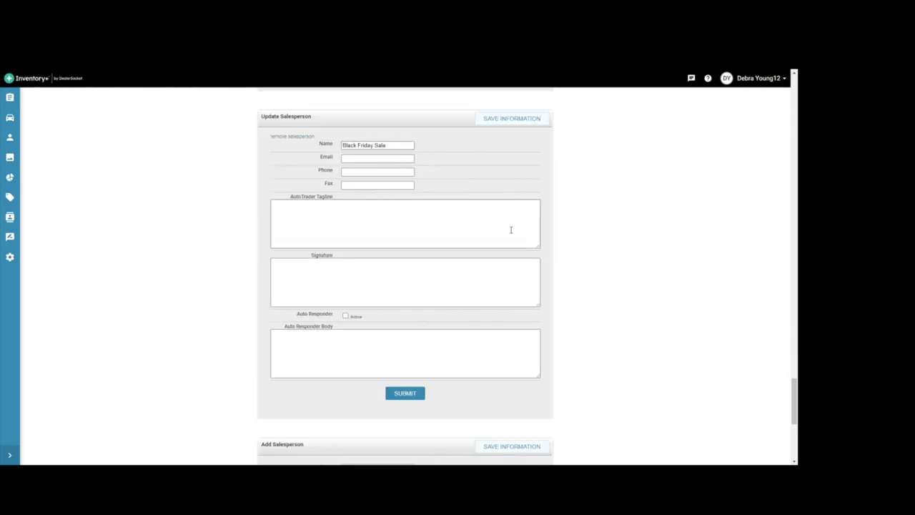
pyautogui.scroll(-3, 514, 243)
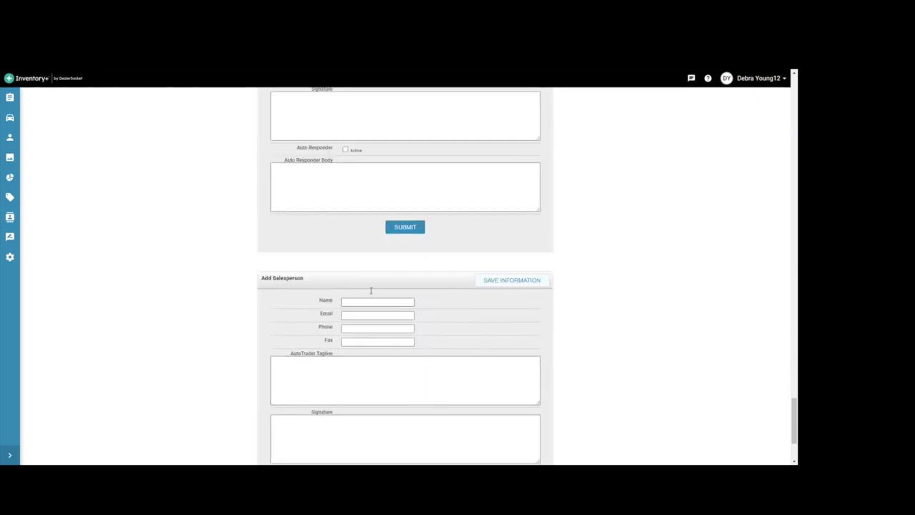
pyautogui.scroll(4, 379, 298)
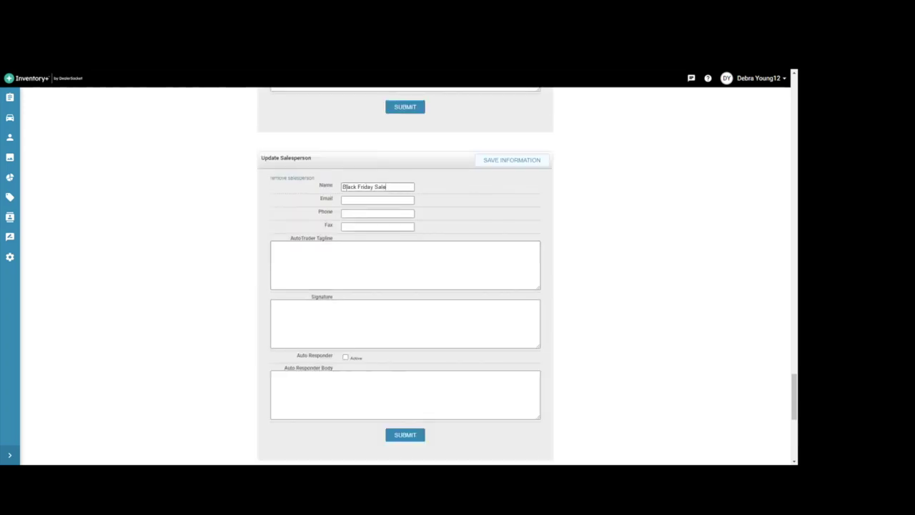
pyautogui.click(389, 186)
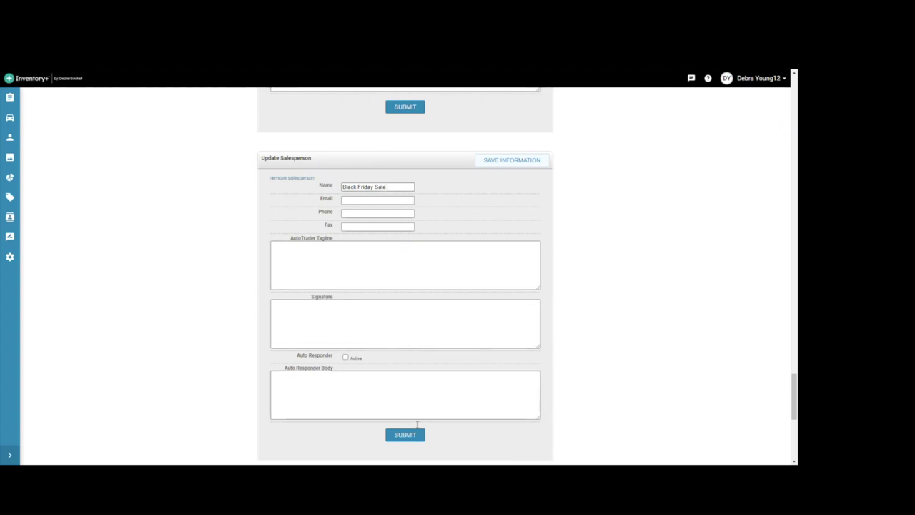
pyautogui.click(416, 435)
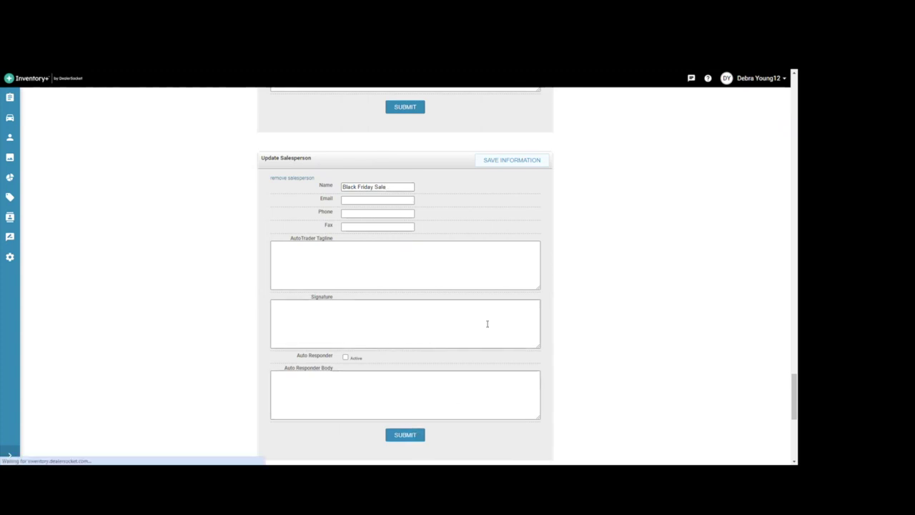
# Open the 2022 Chevrolet Blazer LT from the current inventory for editing
pyautogui.click(12, 121)
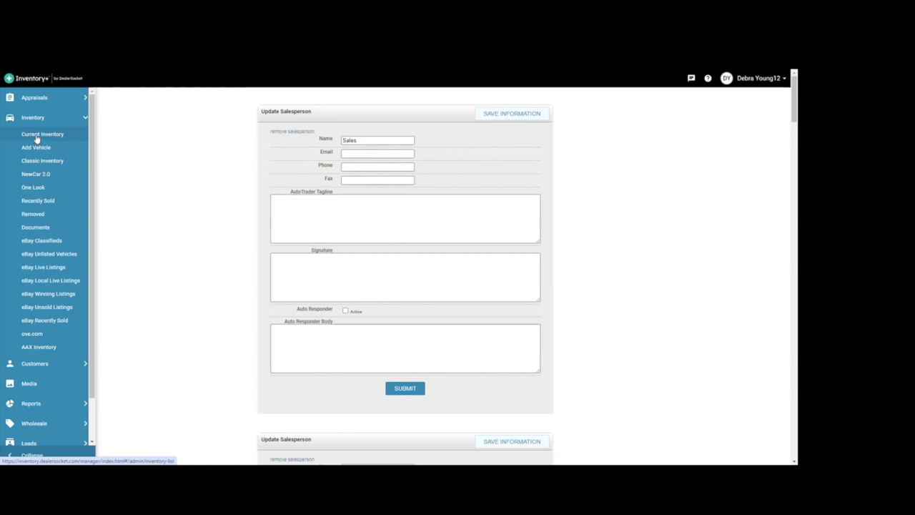
pyautogui.click(37, 137)
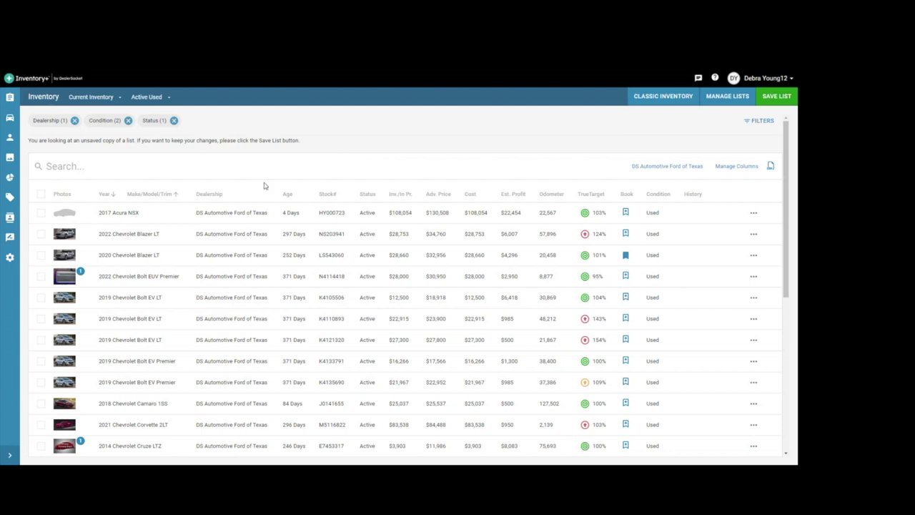
pyautogui.click(134, 236)
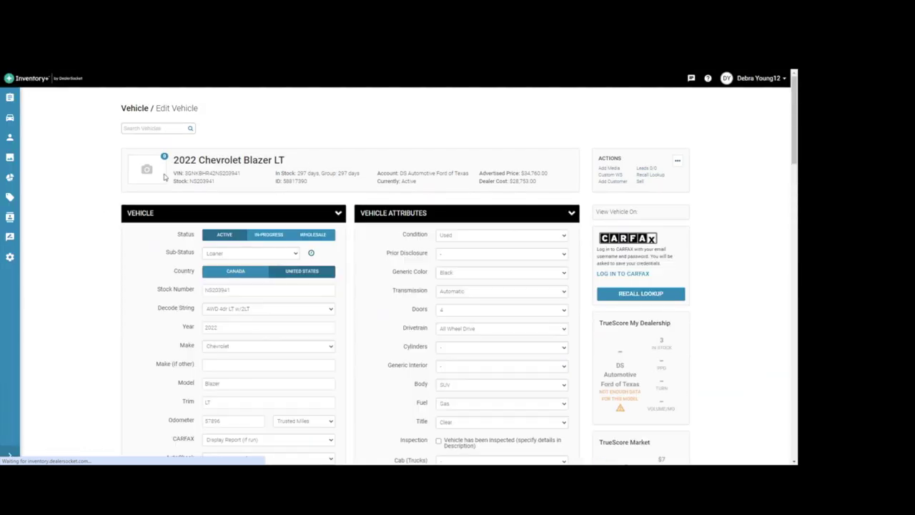
# Assign Black Friday Sale as the vehicle's salesperson and save its attributes
pyautogui.scroll(-10, 86, 215)
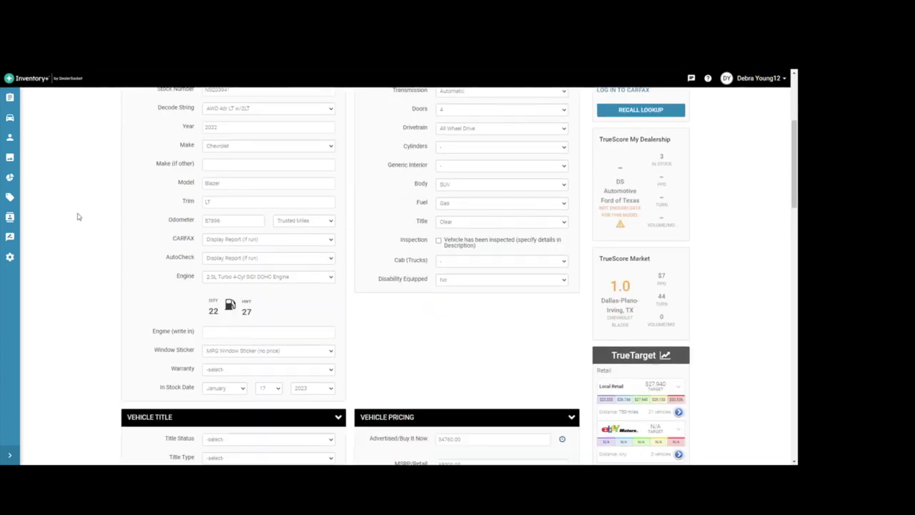
pyautogui.scroll(-15, 73, 215)
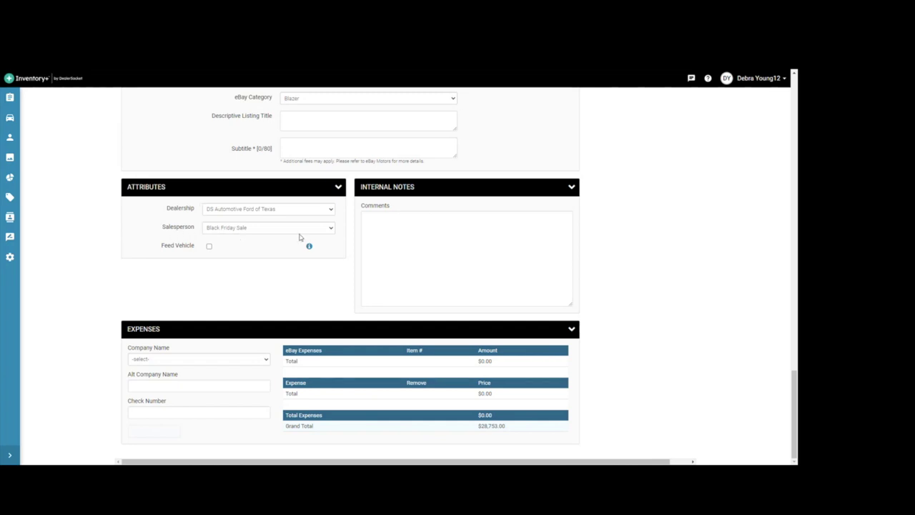
pyautogui.click(330, 228)
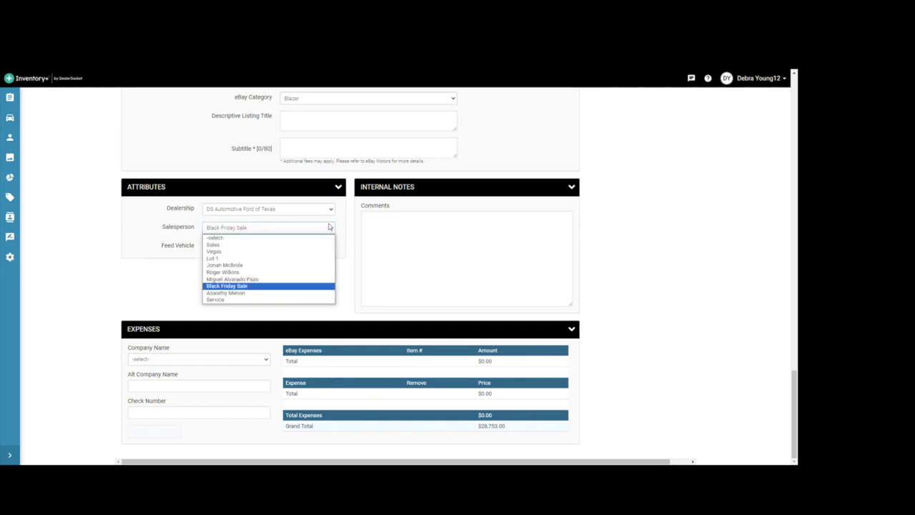
pyautogui.click(255, 286)
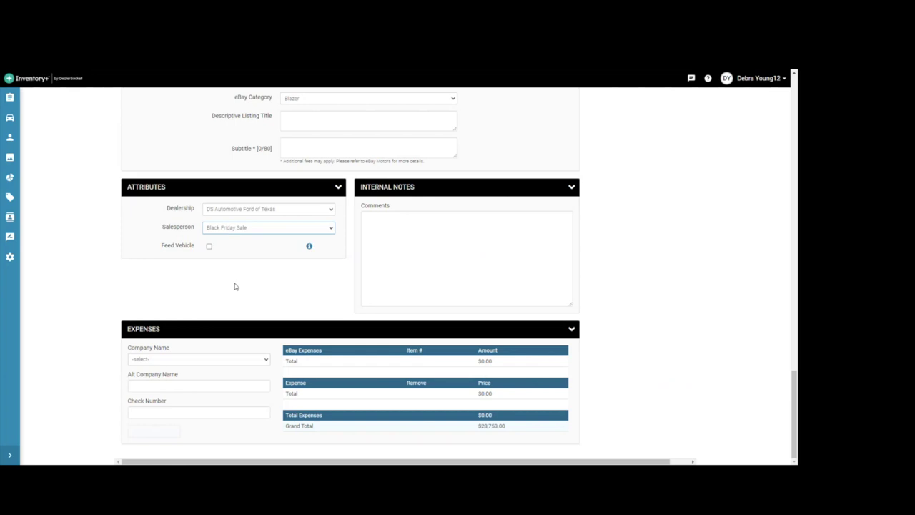
pyautogui.click(279, 233)
pyautogui.click(262, 243)
pyautogui.click(263, 230)
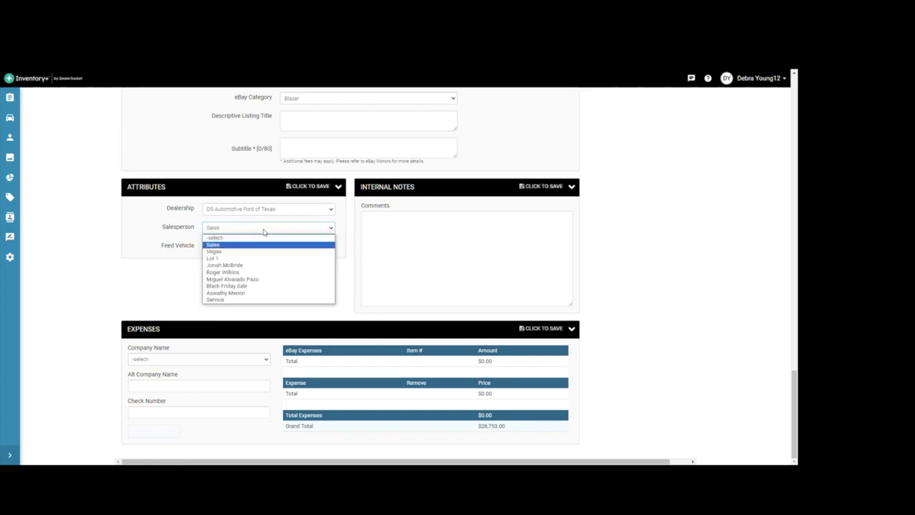
pyautogui.click(259, 285)
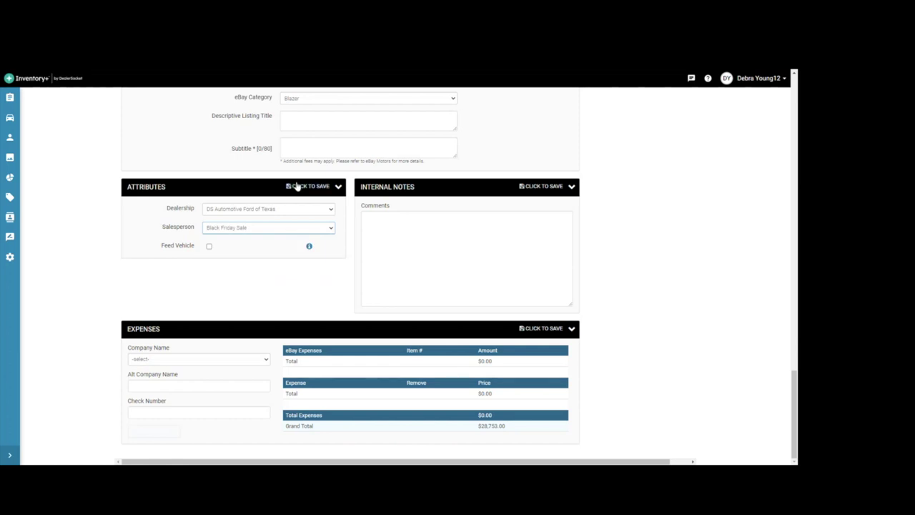
pyautogui.click(301, 187)
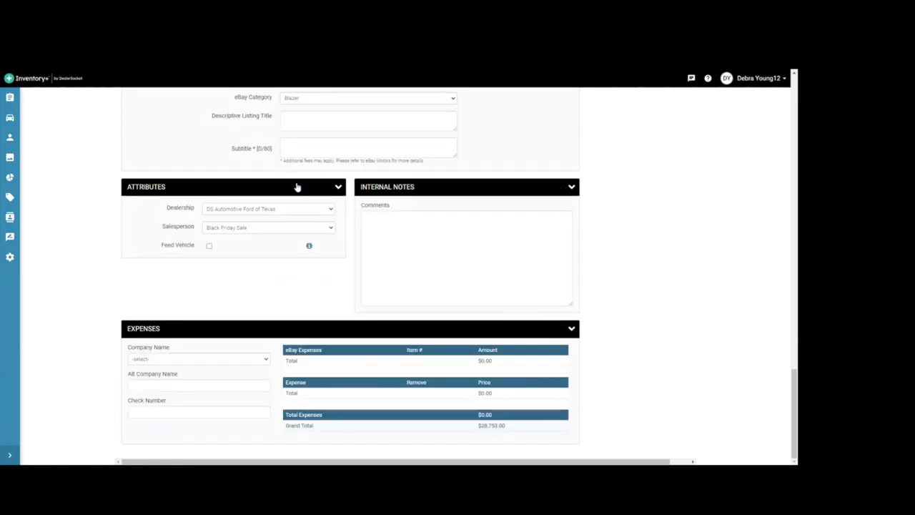
# Return to the current inventory list and add Salesperson Name to the available inventory filters
pyautogui.click(30, 137)
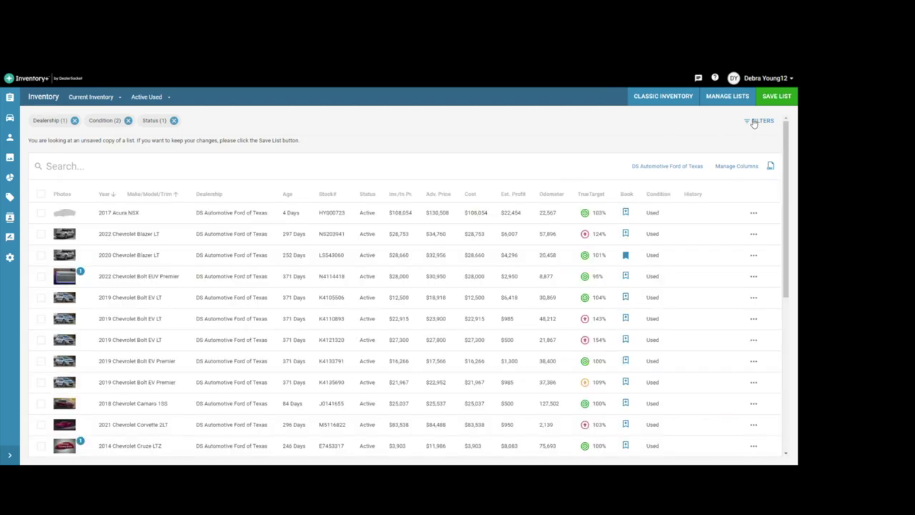
pyautogui.click(754, 122)
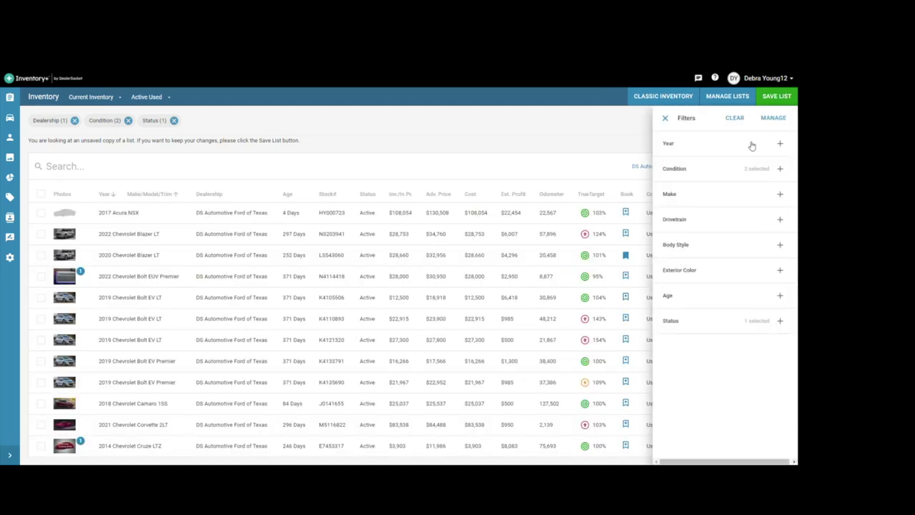
pyautogui.click(772, 120)
pyautogui.click(779, 172)
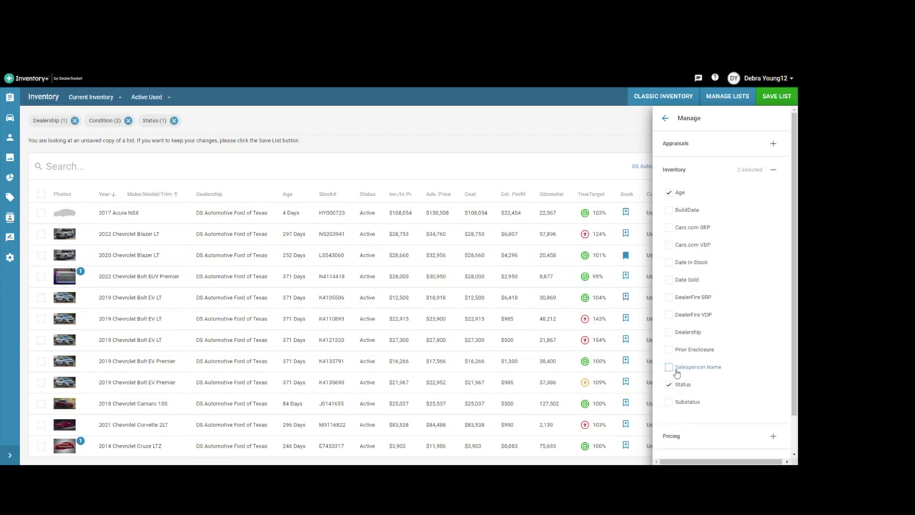
pyautogui.click(675, 371)
pyautogui.click(666, 120)
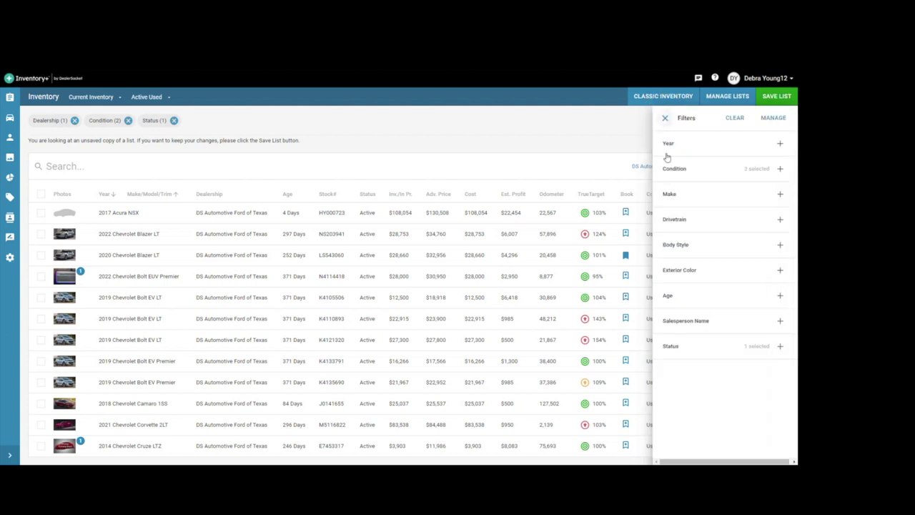
# Filter the inventory list by the salesperson name Black Friday Sale and close the filters
pyautogui.click(698, 327)
pyautogui.click(780, 321)
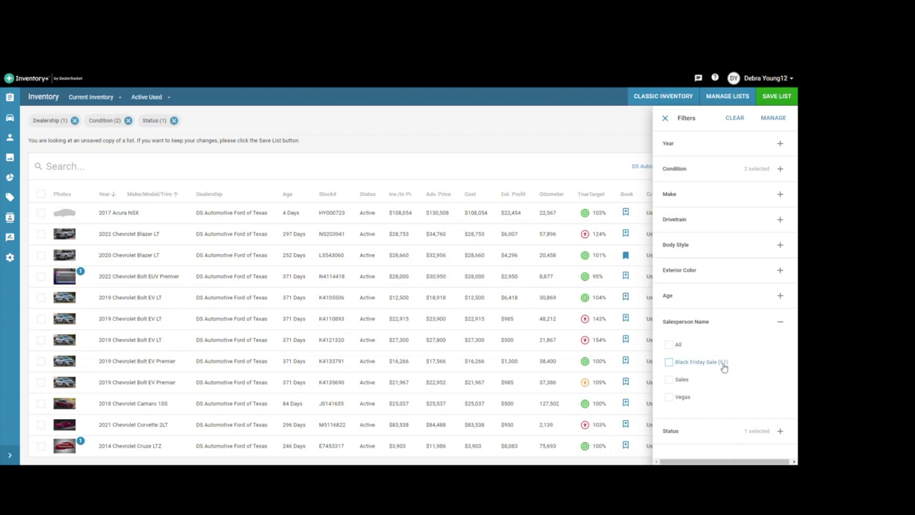
pyautogui.click(669, 364)
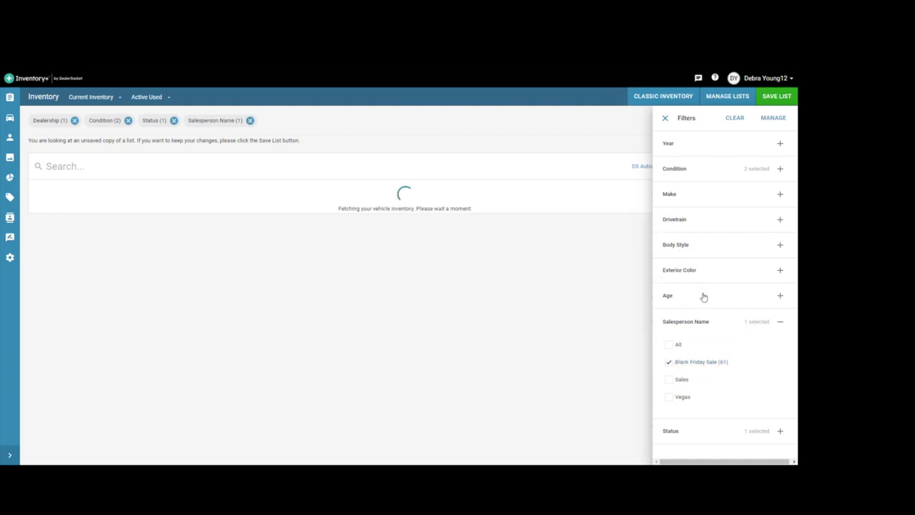
pyautogui.click(665, 118)
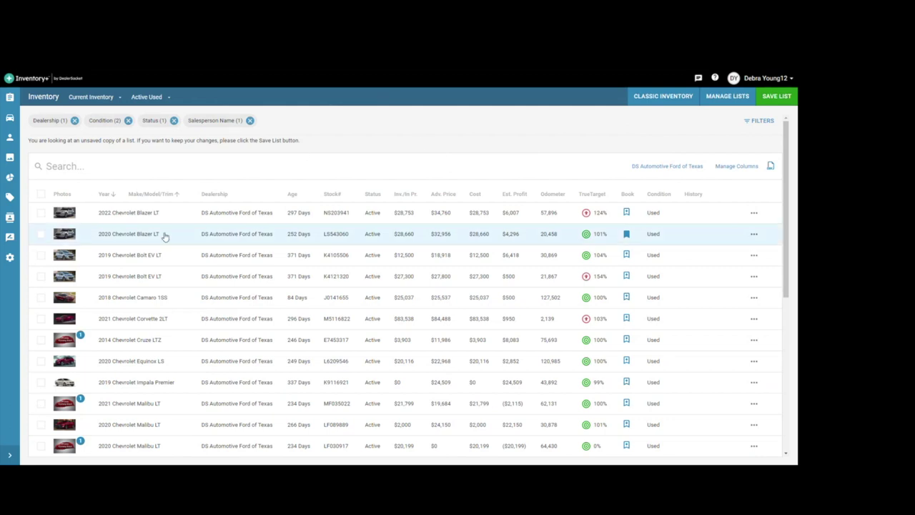
# Increase the rows per page so that all filtered vehicles appear on a single page
pyautogui.scroll(-5, 198, 243)
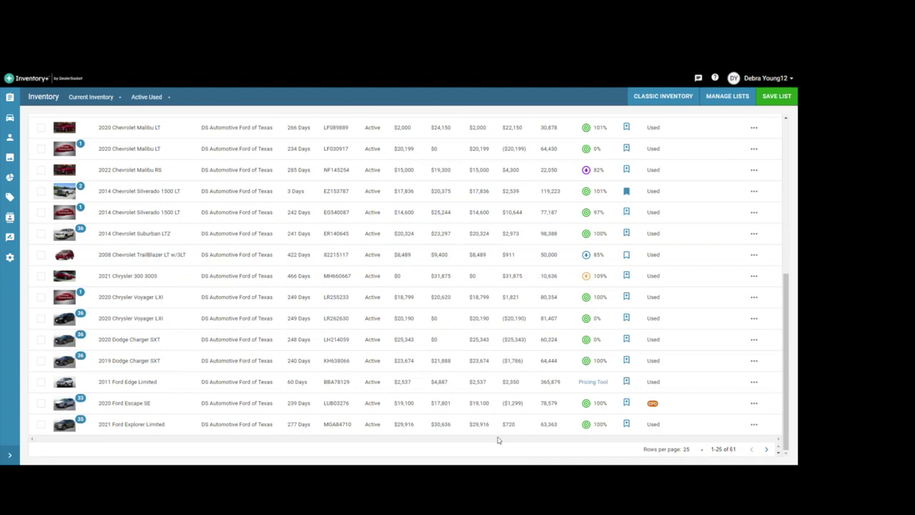
pyautogui.click(688, 451)
pyautogui.click(693, 447)
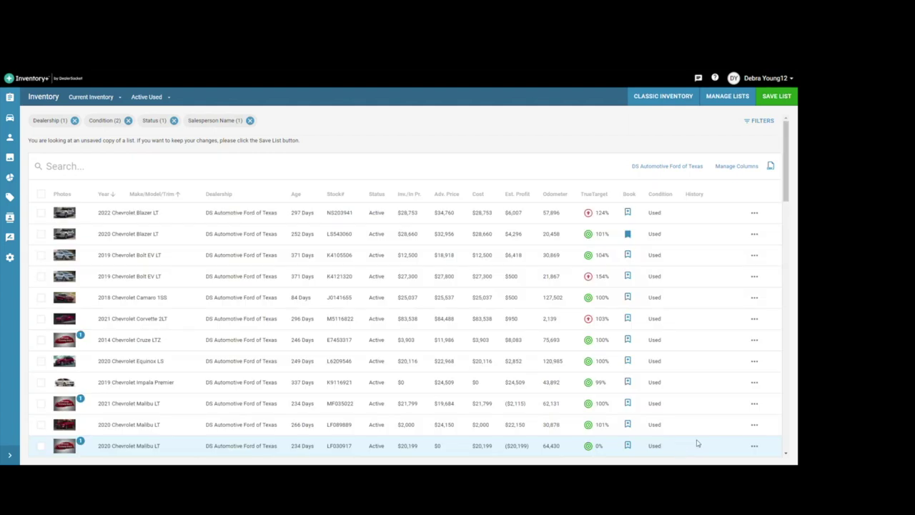
pyautogui.scroll(-3, 503, 280)
pyautogui.scroll(3, 503, 280)
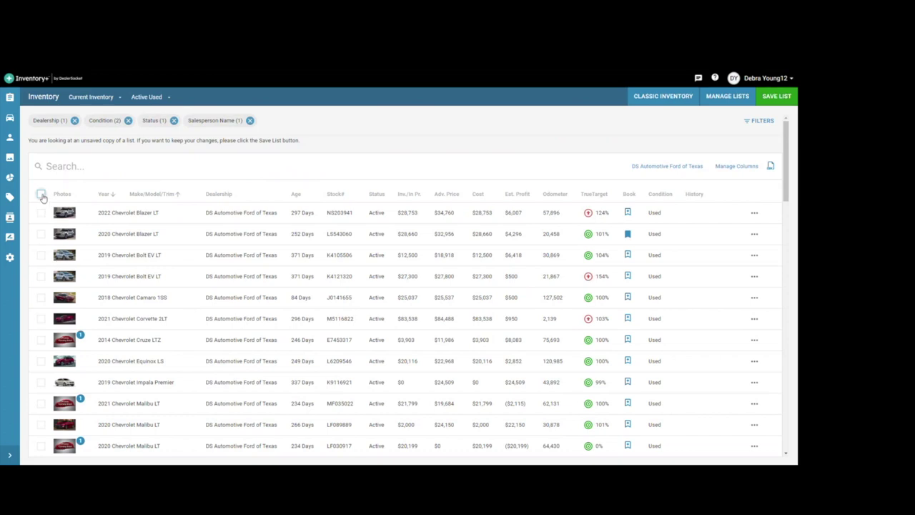
# Select all filtered vehicles and set a bulk price update lowering the Advertised Price by $200 from the Advertised Price
pyautogui.click(42, 195)
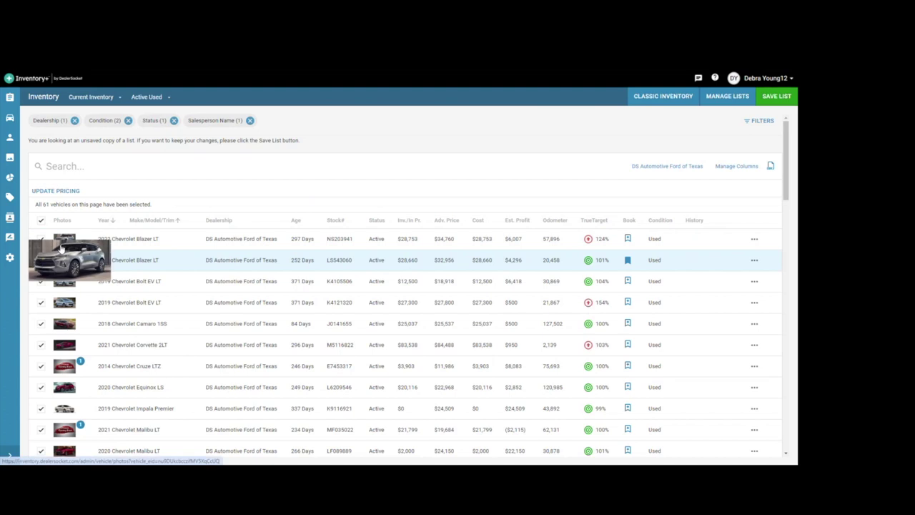
pyautogui.click(52, 193)
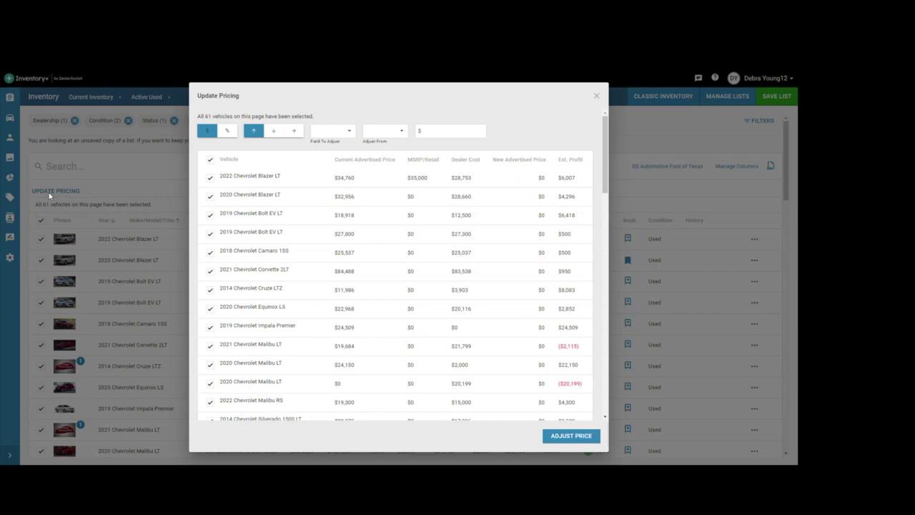
pyautogui.click(273, 134)
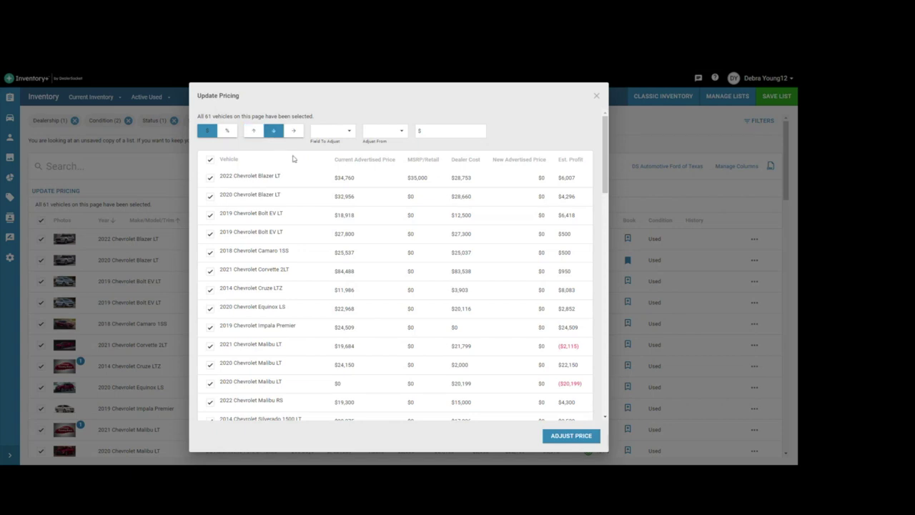
pyautogui.click(349, 133)
pyautogui.click(345, 153)
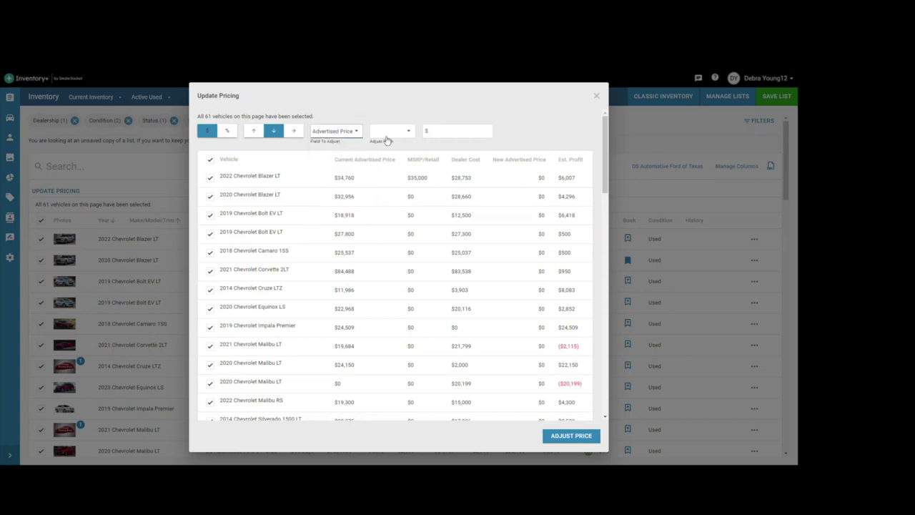
pyautogui.click(386, 133)
pyautogui.click(384, 152)
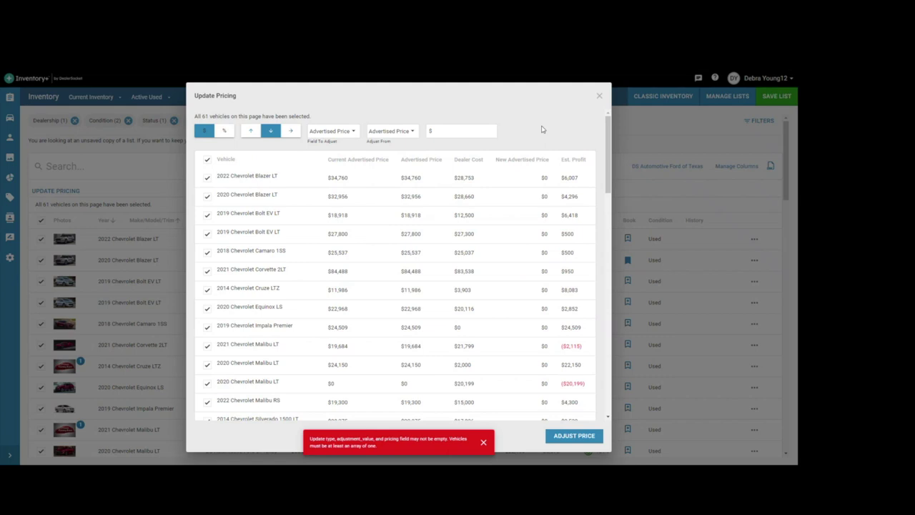
pyautogui.click(488, 128)
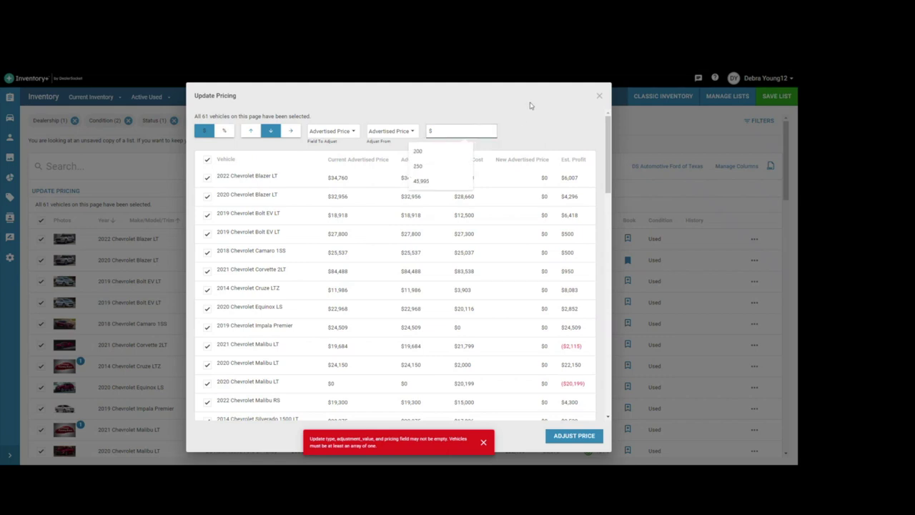
pyautogui.write('200')
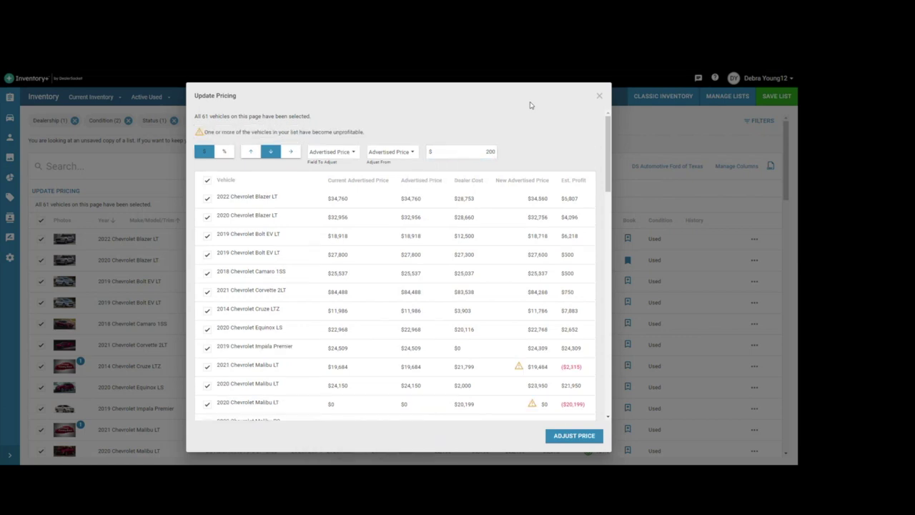
# Exclude the 2021 Chevrolet Malibu LT and the unprofitable 2020 Chevrolet Malibu LT from the update, and apply the price adjustment
pyautogui.doubleClick(204, 116)
pyautogui.moveTo(204, 116); pyautogui.dragTo(208, 115)
pyautogui.click(441, 115)
pyautogui.click(207, 367)
pyautogui.click(208, 403)
pyautogui.click(571, 438)
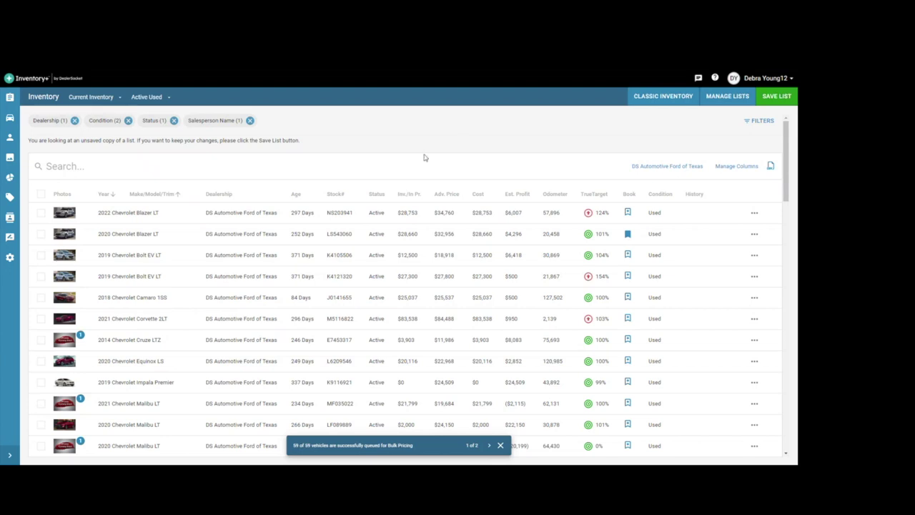
# Open the Black Friday Sale opener in the AutoInk settings, save it, and reopen it for review
pyautogui.click(6, 260)
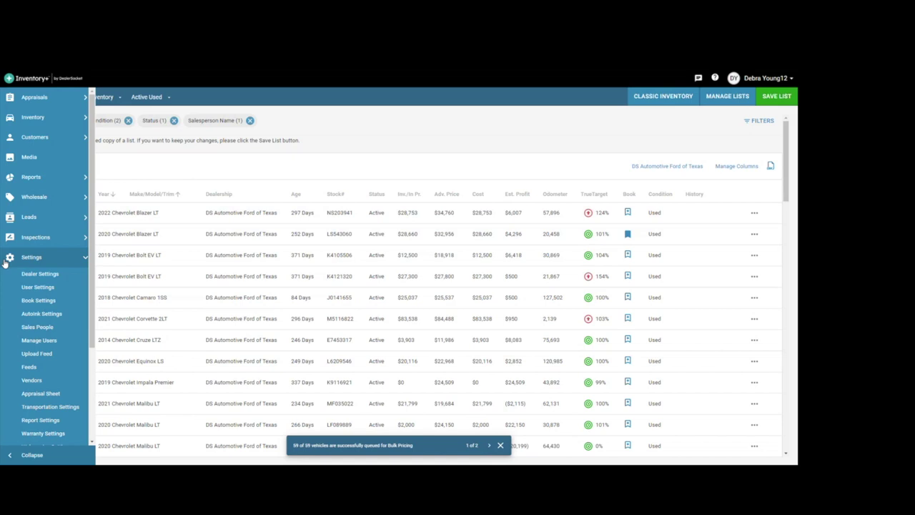
pyautogui.click(27, 315)
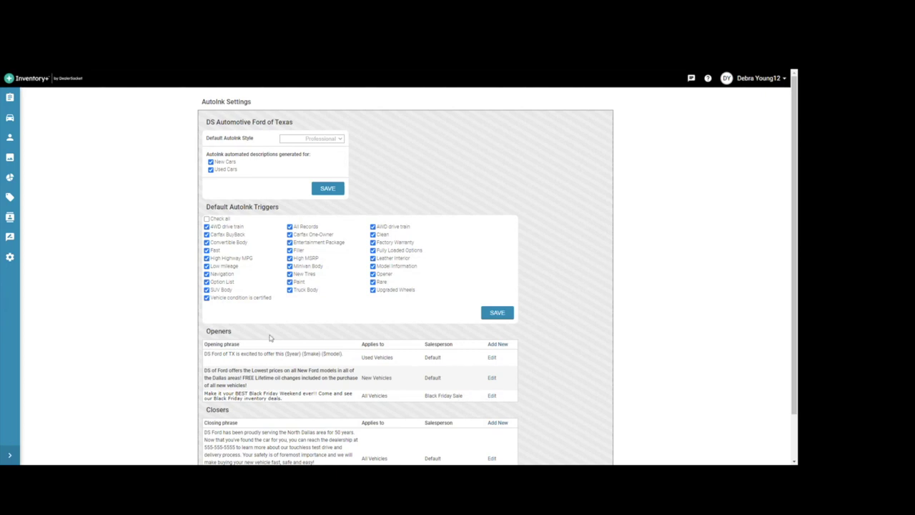
pyautogui.click(492, 396)
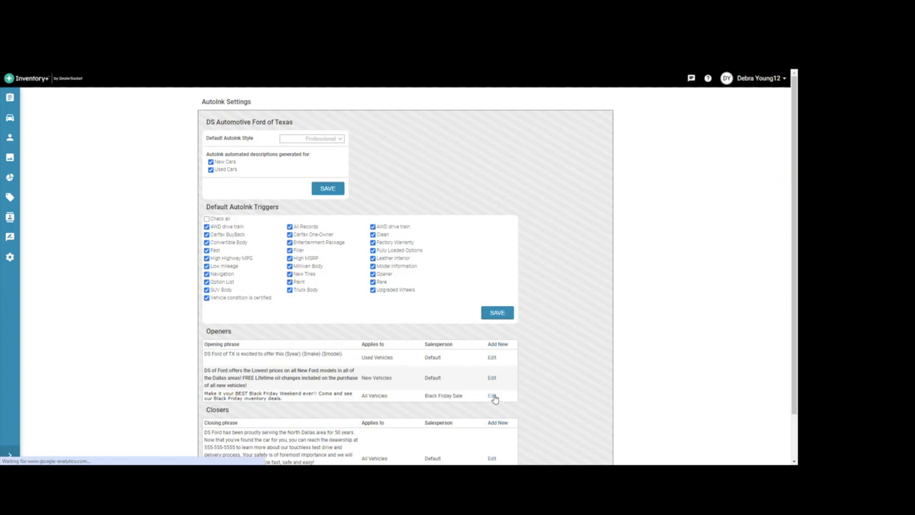
pyautogui.click(449, 183)
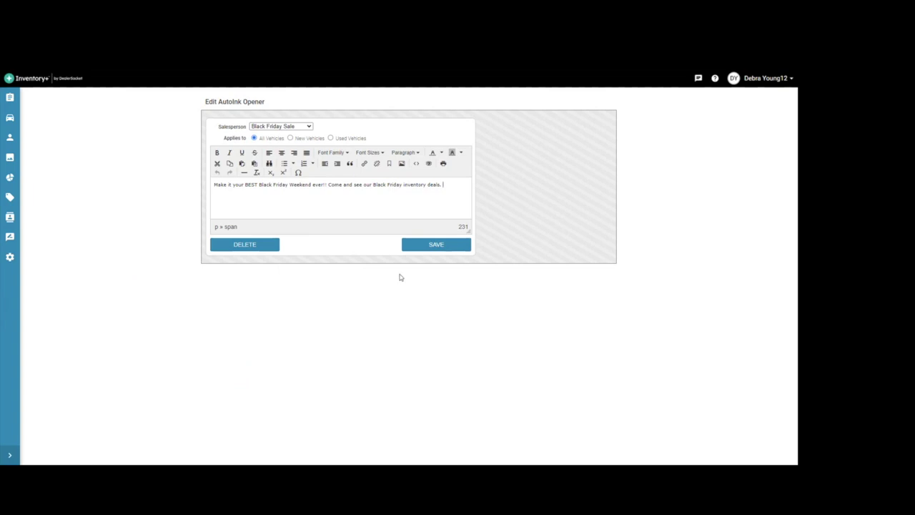
pyautogui.click(425, 250)
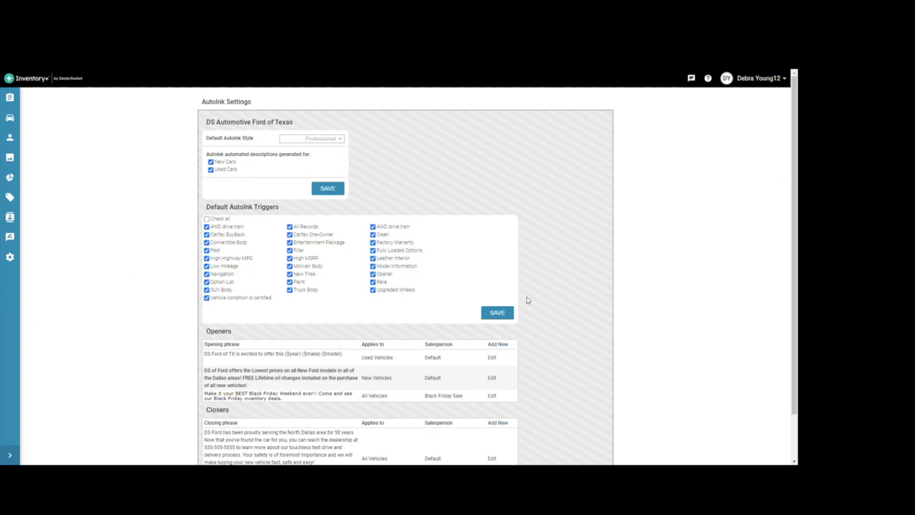
pyautogui.click(491, 397)
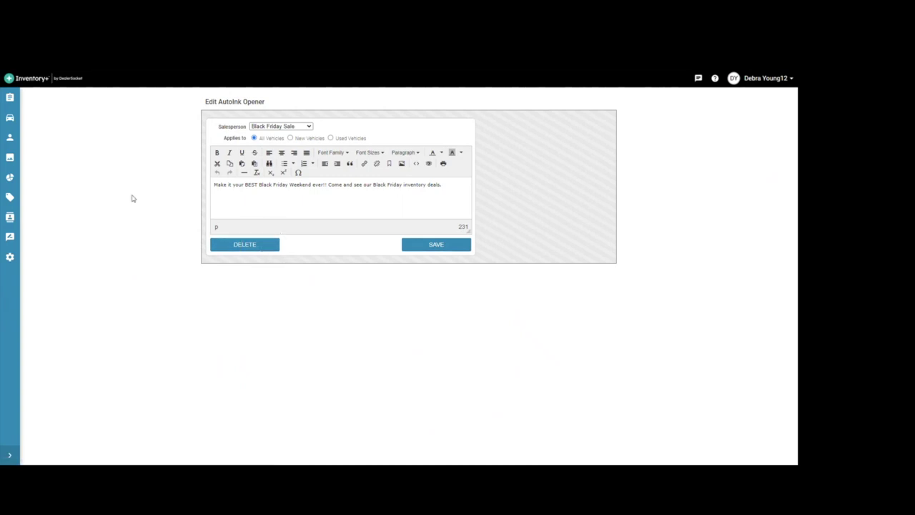
# Return to the current inventory list and add a Salesperson Name column directly after Status
pyautogui.moveTo(14, 126)
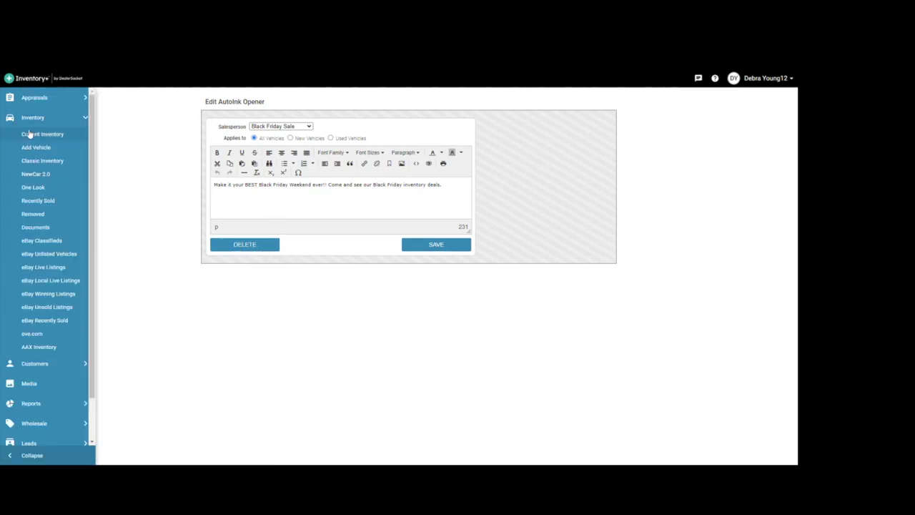
pyautogui.click(29, 134)
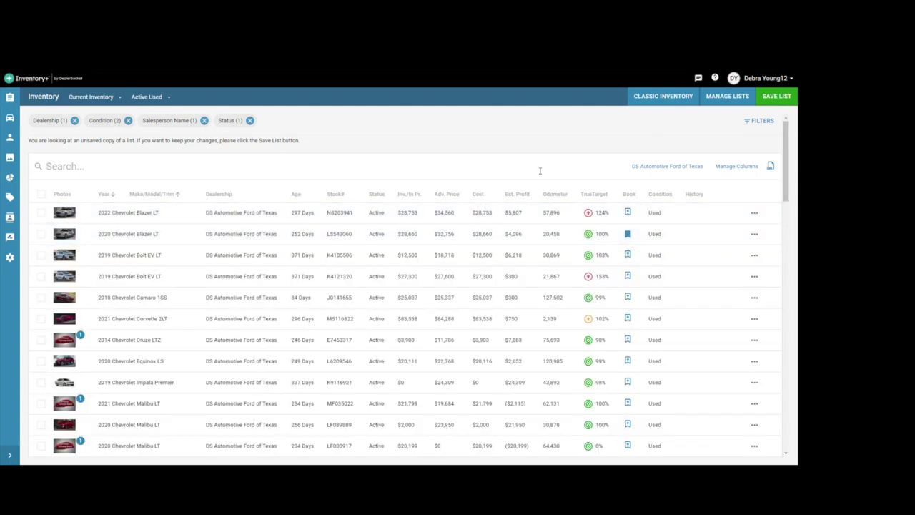
pyautogui.click(726, 167)
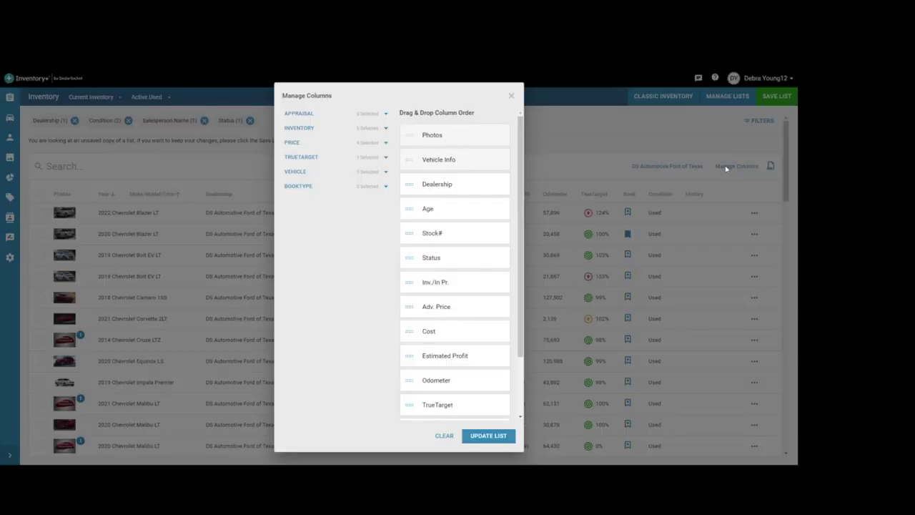
pyautogui.click(383, 133)
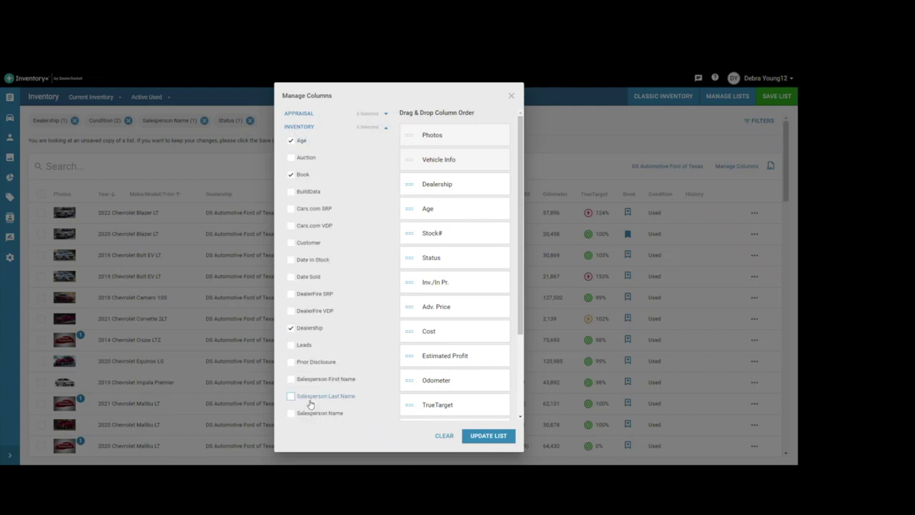
pyautogui.scroll(-1, 309, 397)
pyautogui.click(291, 377)
pyautogui.moveTo(451, 390); pyautogui.dragTo(446, 198)
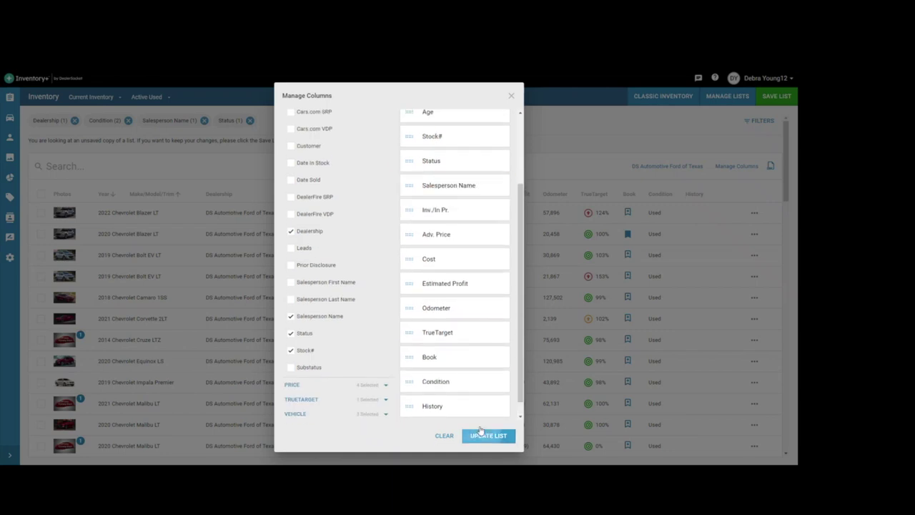
pyautogui.click(486, 436)
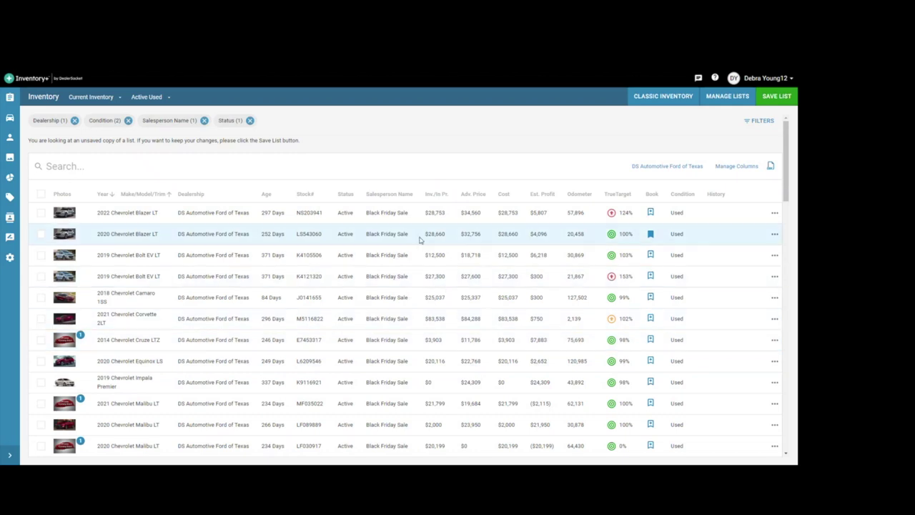
# Look through the repriced Black Friday Sale vehicles, select all of them, and open the bulk pricing update
pyautogui.scroll(-1, 391, 250)
pyautogui.scroll(-15, 392, 260)
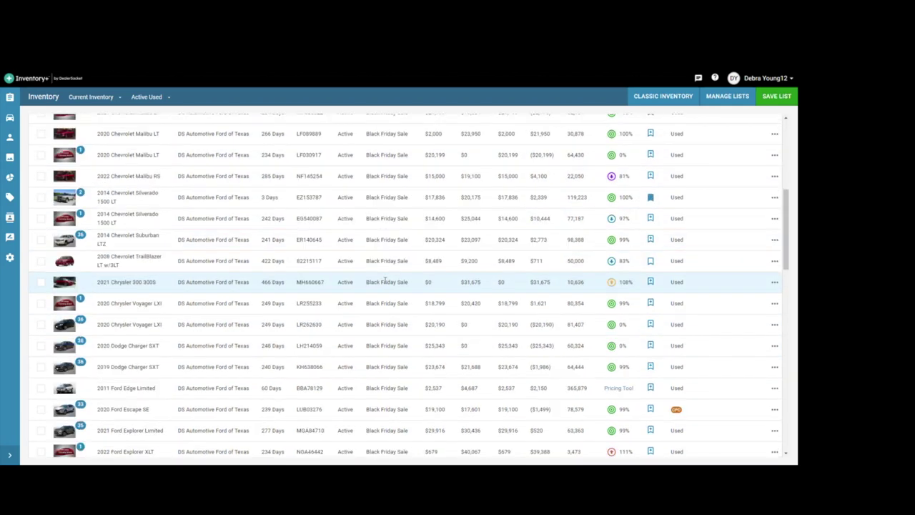
pyautogui.scroll(15, 399, 345)
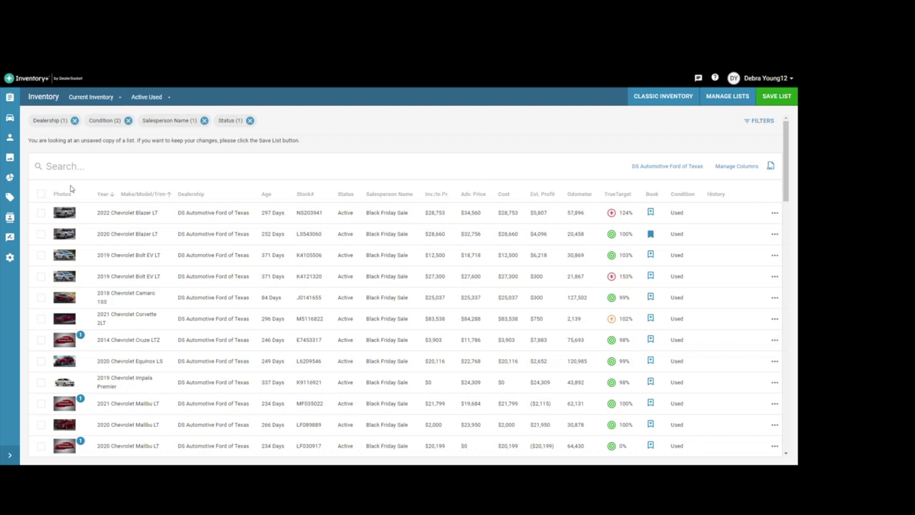
pyautogui.click(40, 195)
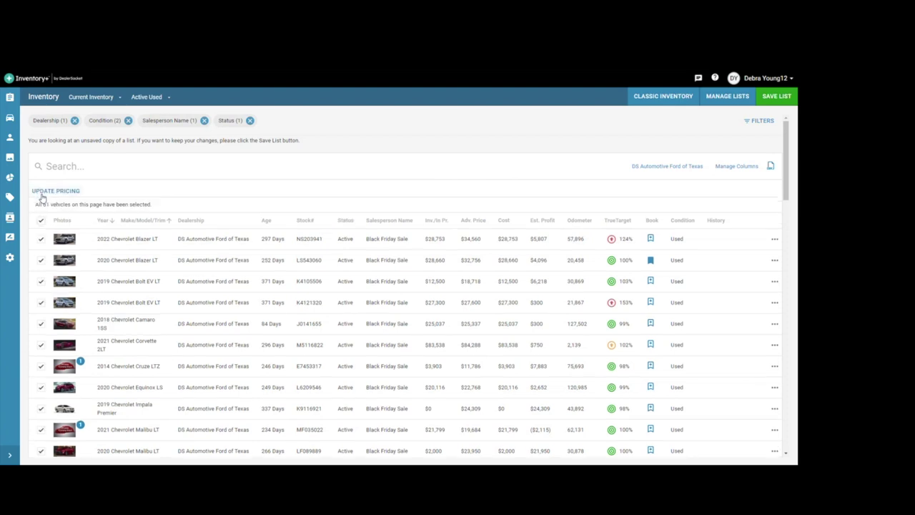
pyautogui.click(51, 192)
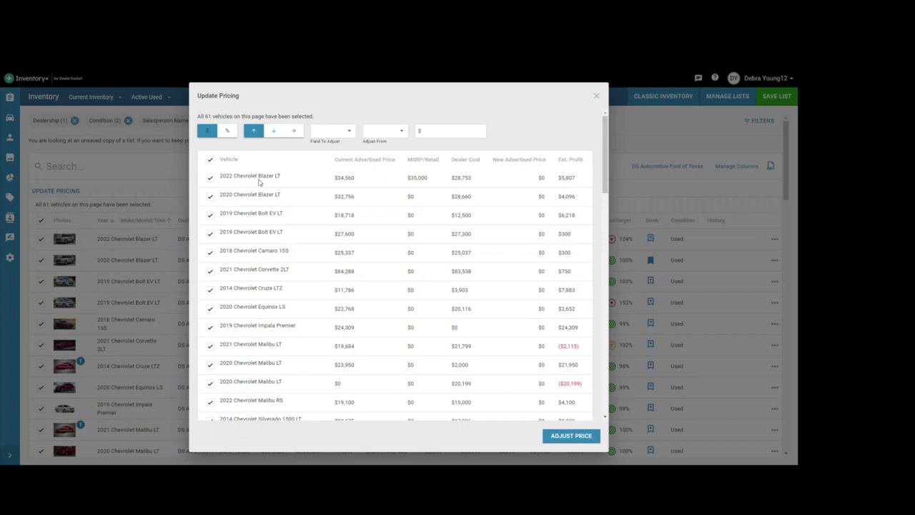
# Raise the Advertised Price of the selected vehicles by $200 from their Advertised Price and apply the adjustment
pyautogui.click(335, 132)
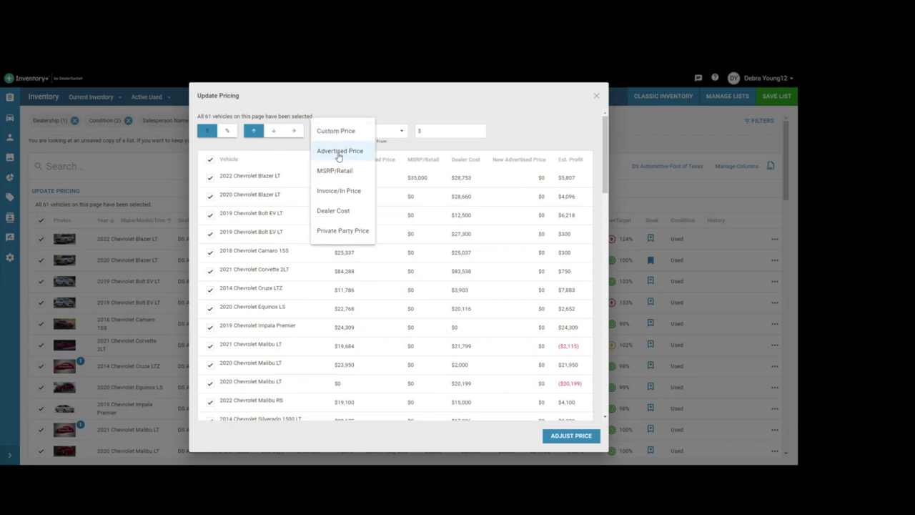
pyautogui.click(339, 152)
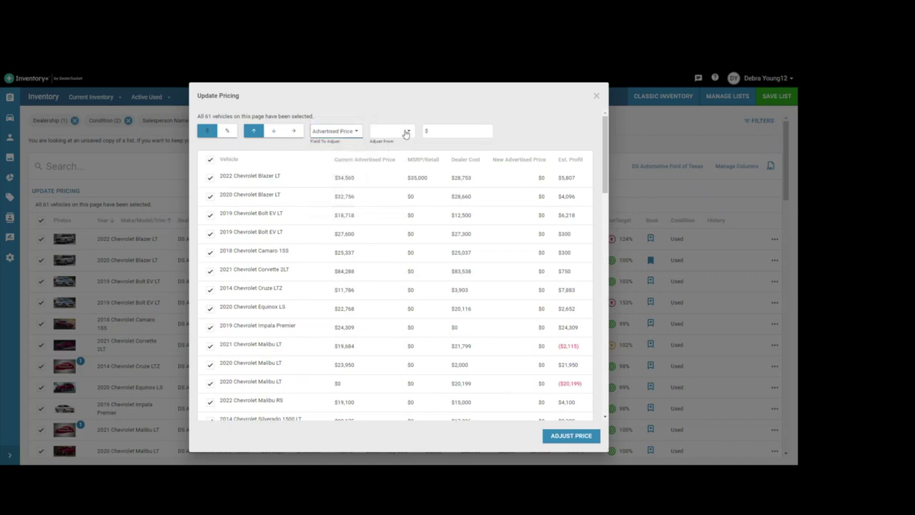
pyautogui.click(405, 135)
pyautogui.click(399, 150)
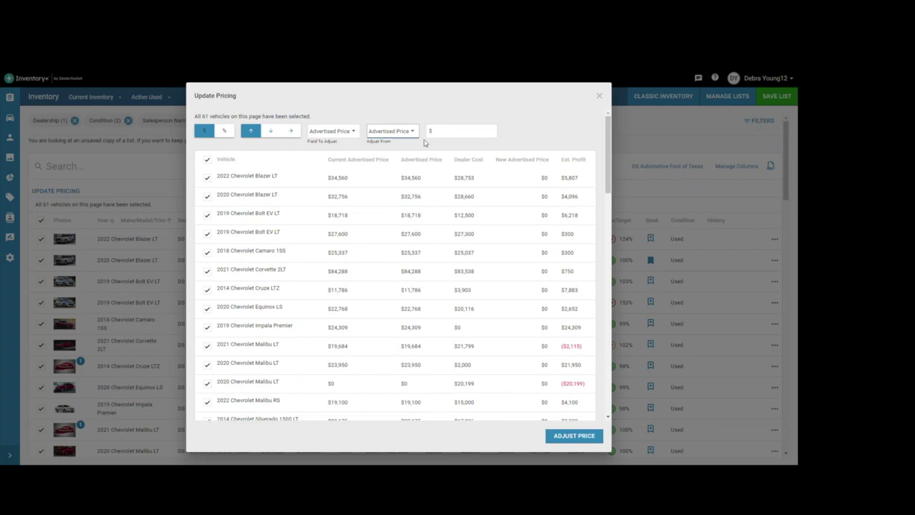
pyautogui.click(440, 131)
pyautogui.write('200')
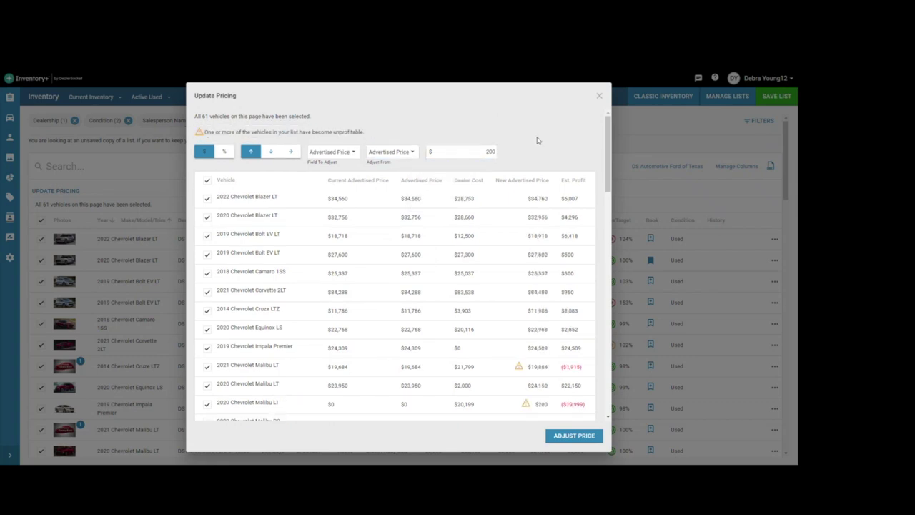
pyautogui.click(563, 439)
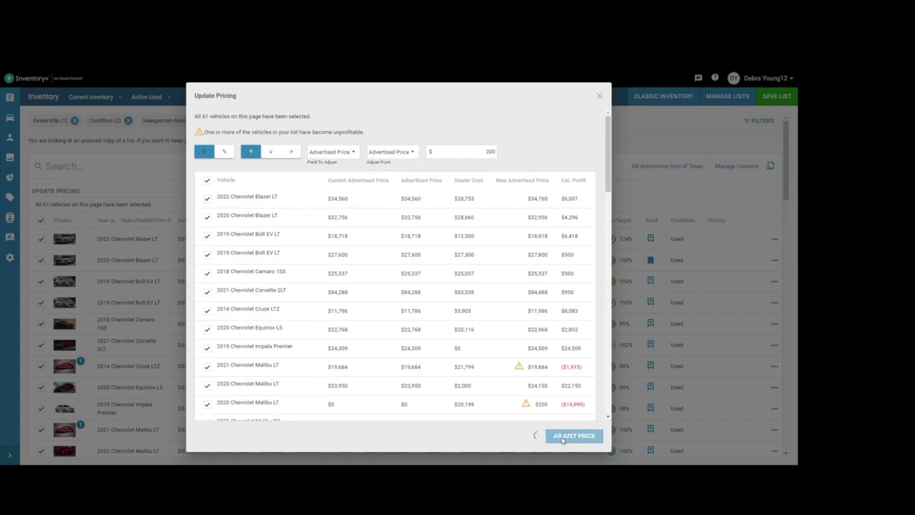